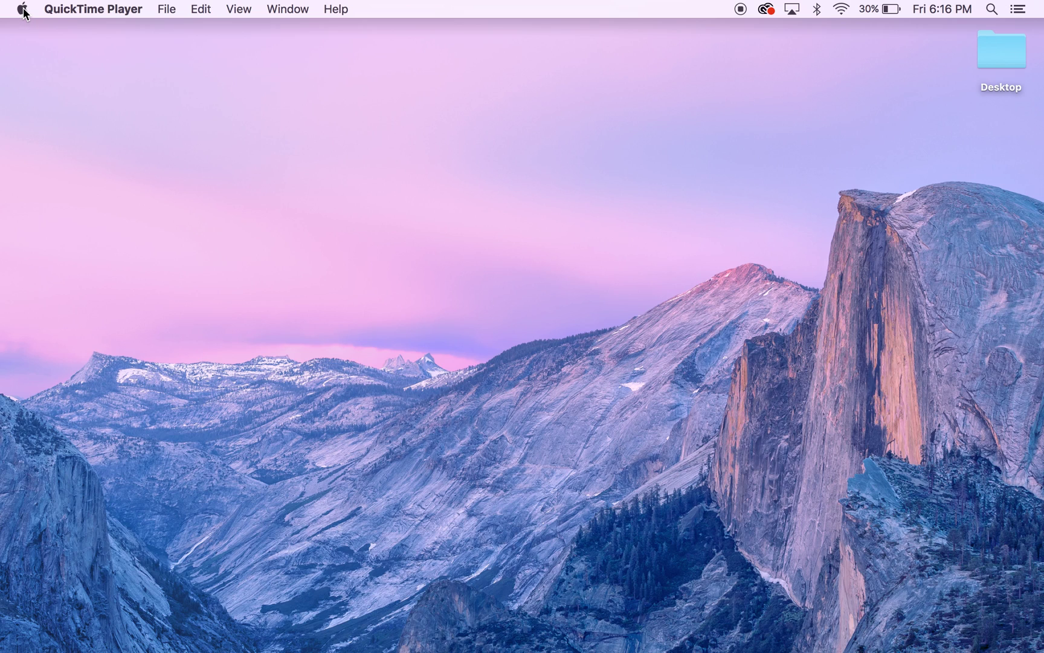
Launch System Preferences from the Apple menu
left_click(23, 10)
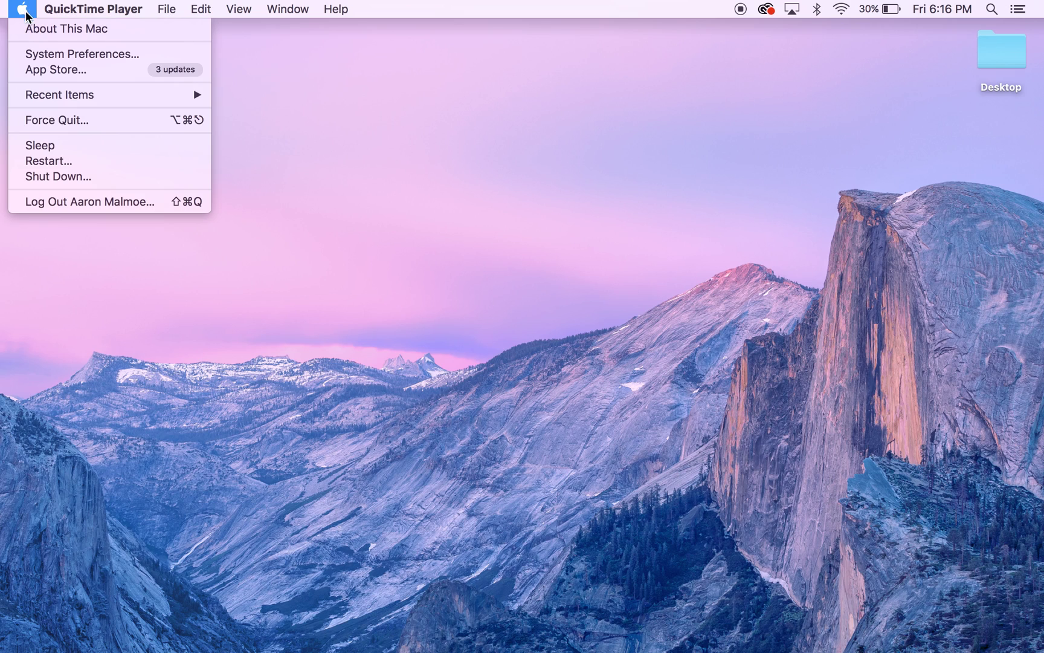
left_click(98, 54)
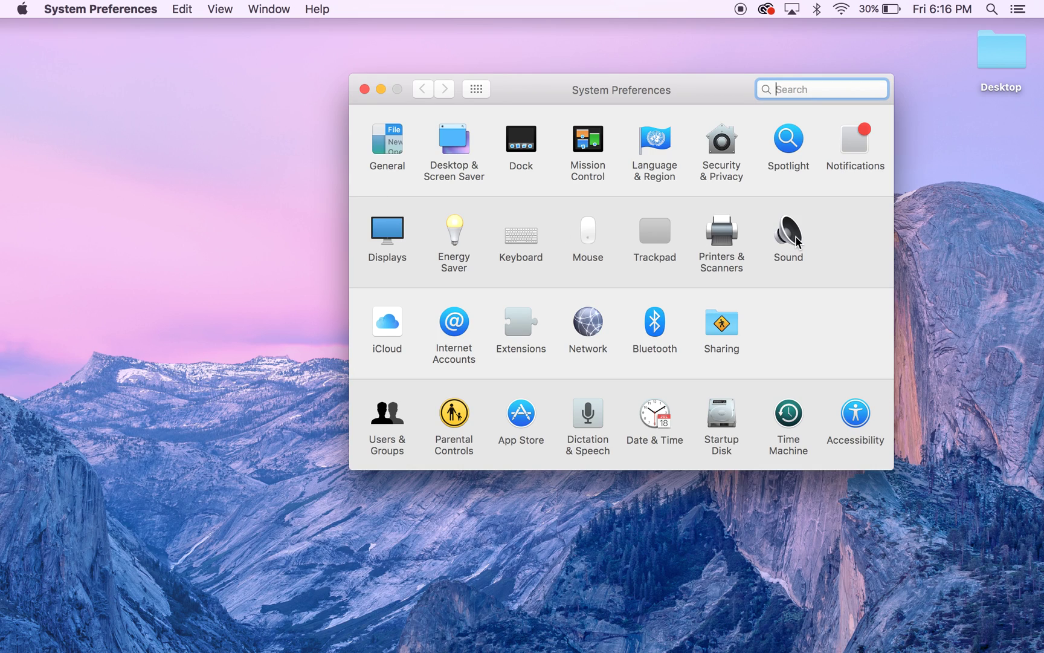
Open Sound and confirm the Internal Microphone input volume reads 75%
left_click(789, 233)
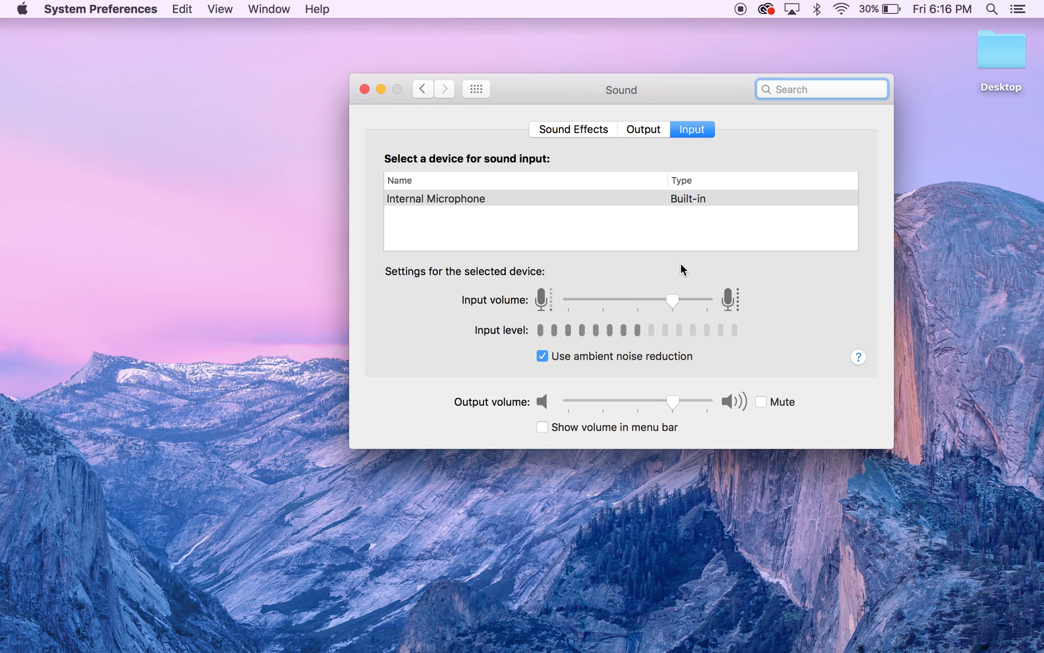
left_click(674, 304)
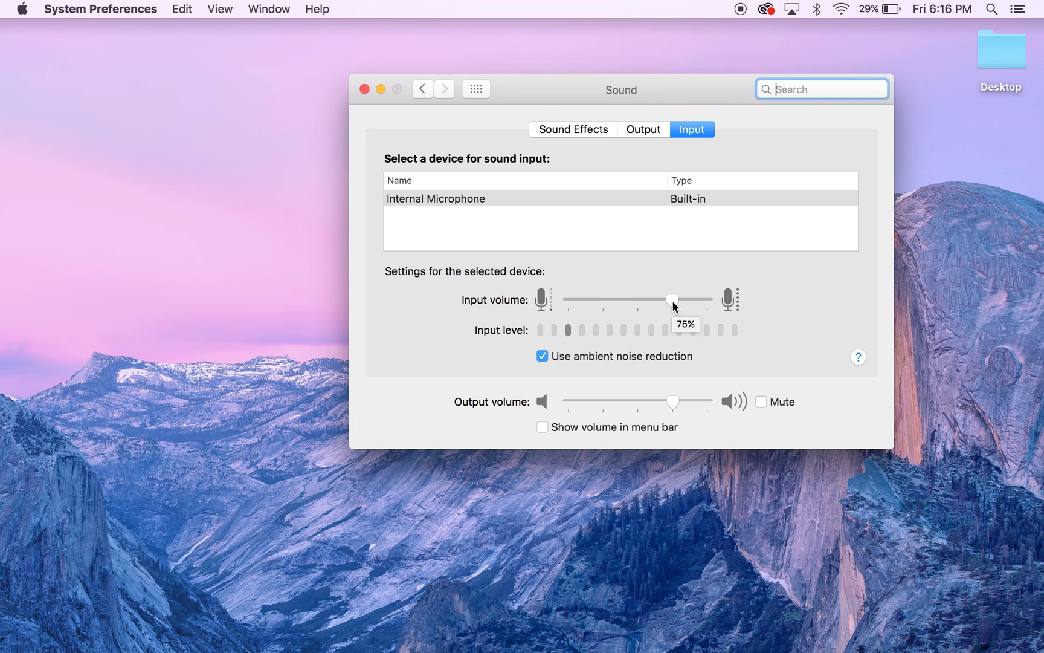
Move the microphone input volume to maximum, then well below half, then about three quarters
left_click_drag(675, 304, 741, 306)
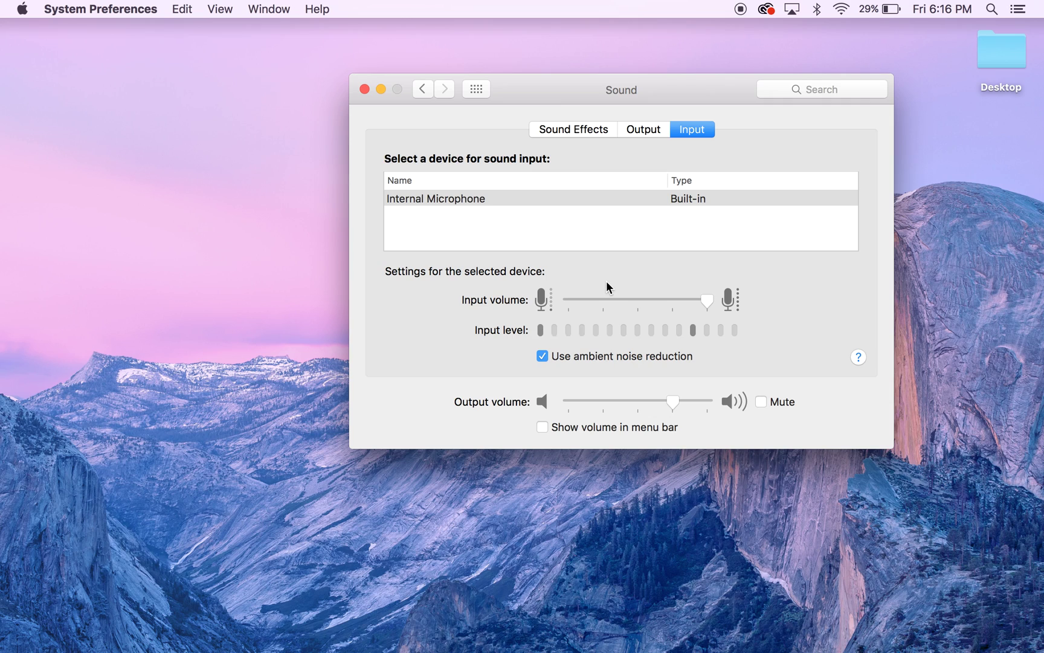
left_click_drag(709, 303, 641, 305)
left_click_drag(603, 299, 671, 300)
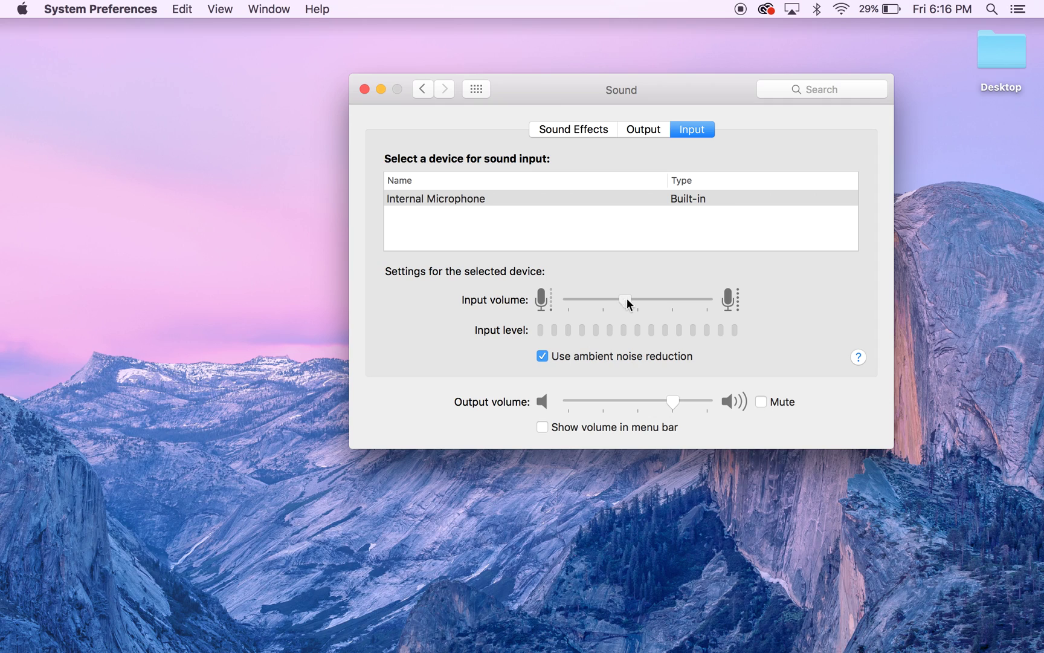